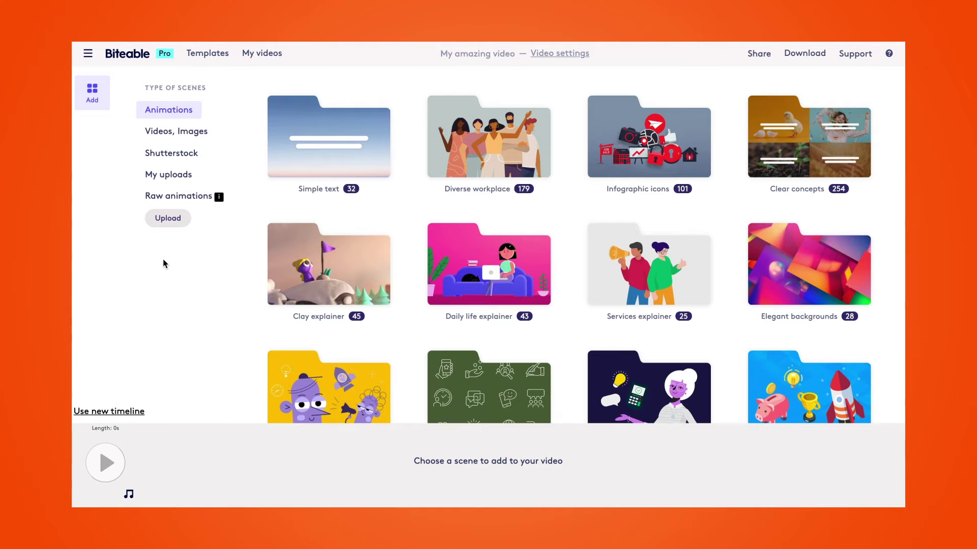
# Step: Browse the Food & beverage stock images and add the strawberry milkshake photo as scene one
pyautogui.click(197, 136)
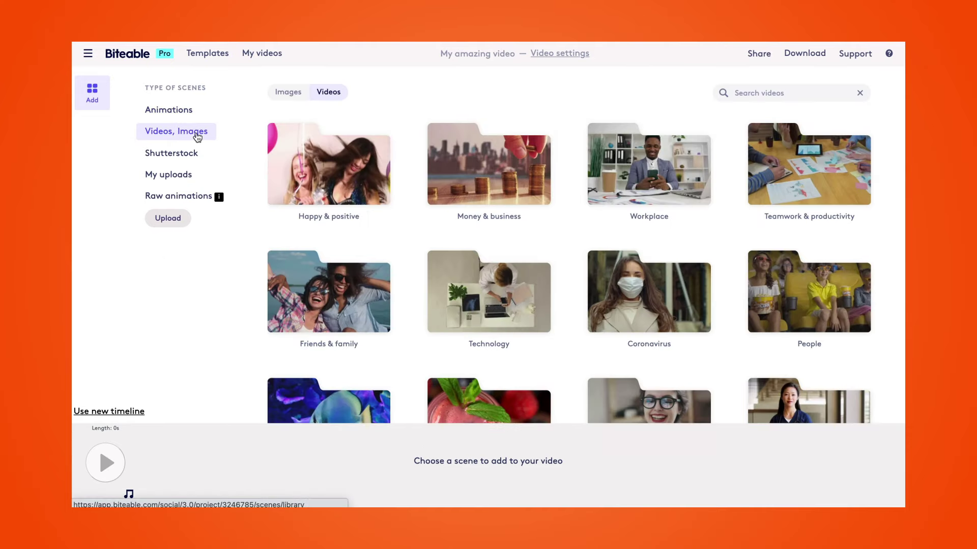
pyautogui.click(294, 95)
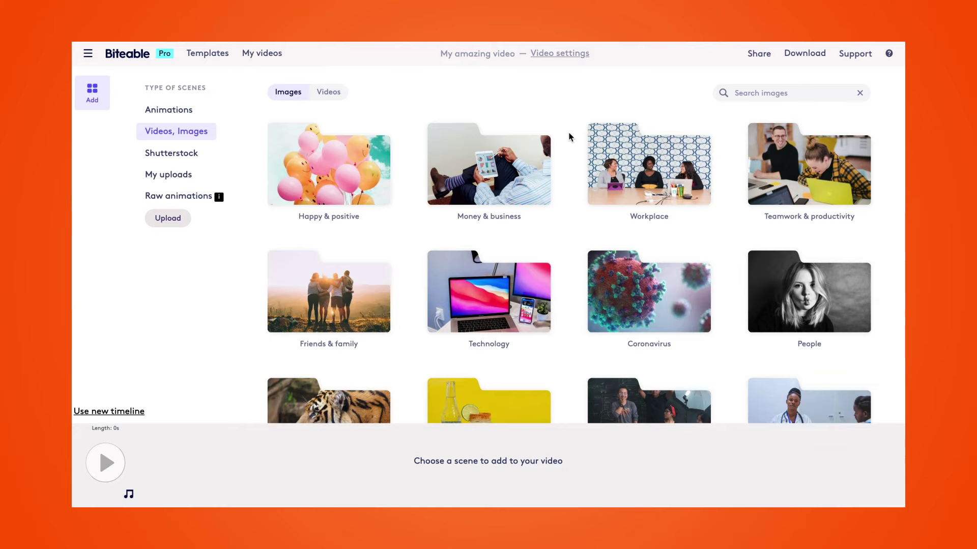
pyautogui.scroll(-2, 570, 135)
pyautogui.scroll(-3, 571, 137)
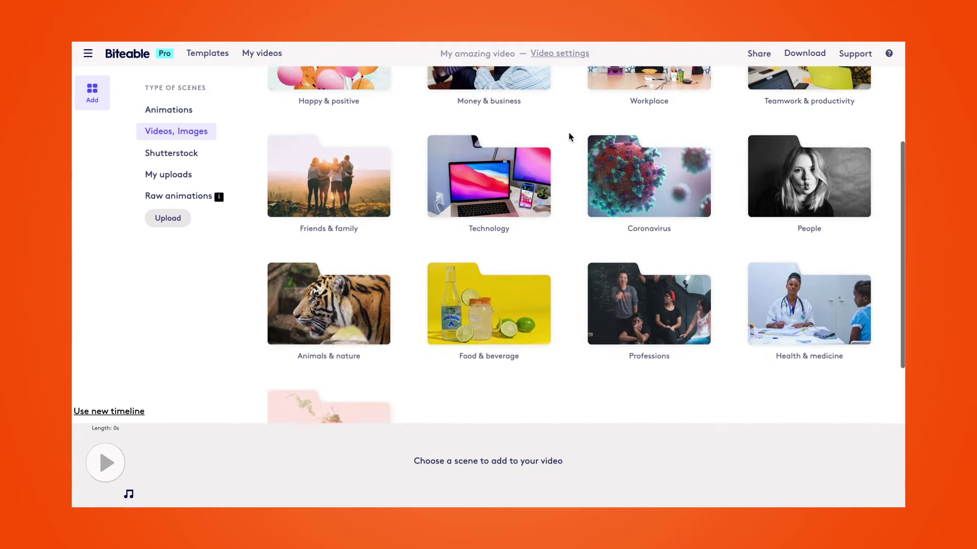
pyautogui.scroll(5, 571, 136)
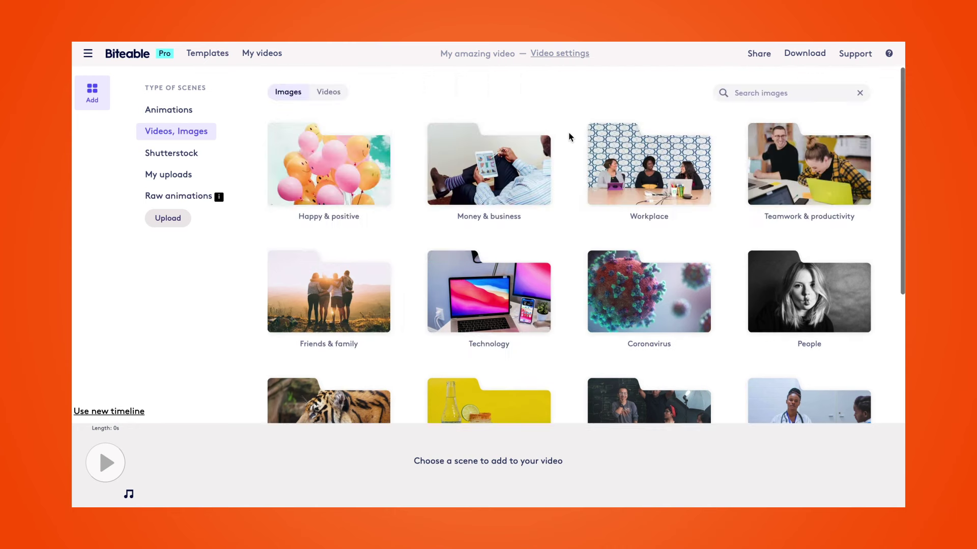
pyautogui.click(784, 92)
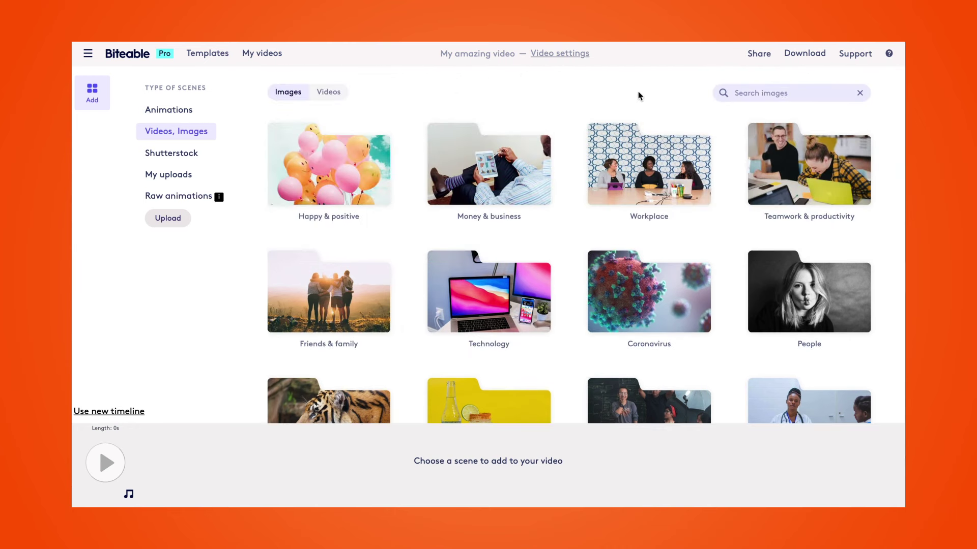
pyautogui.scroll(-2, 639, 92)
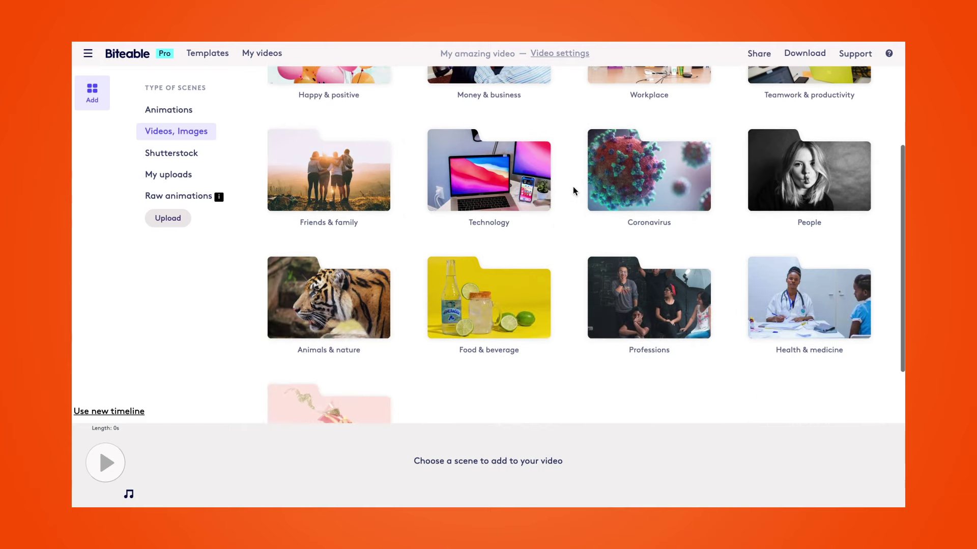
pyautogui.click(529, 309)
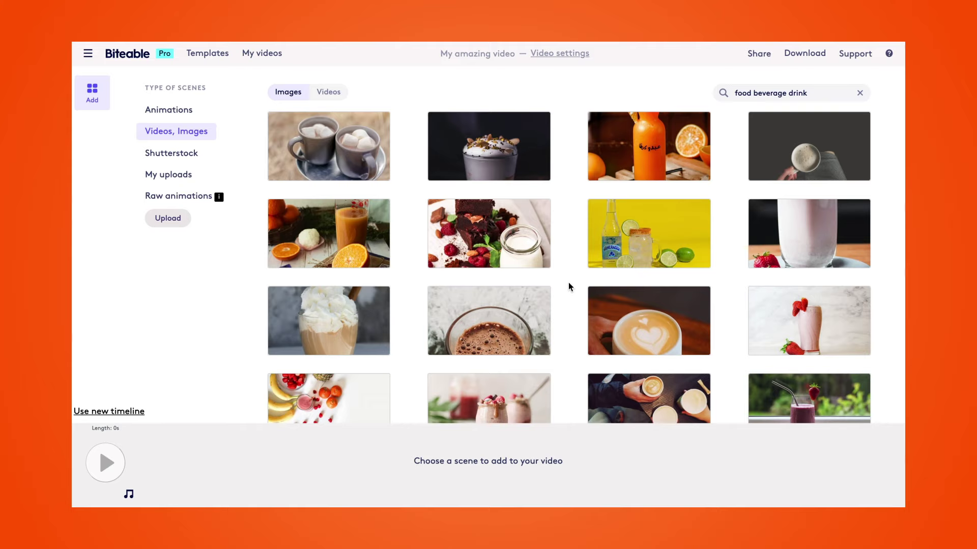
pyautogui.scroll(-2, 569, 283)
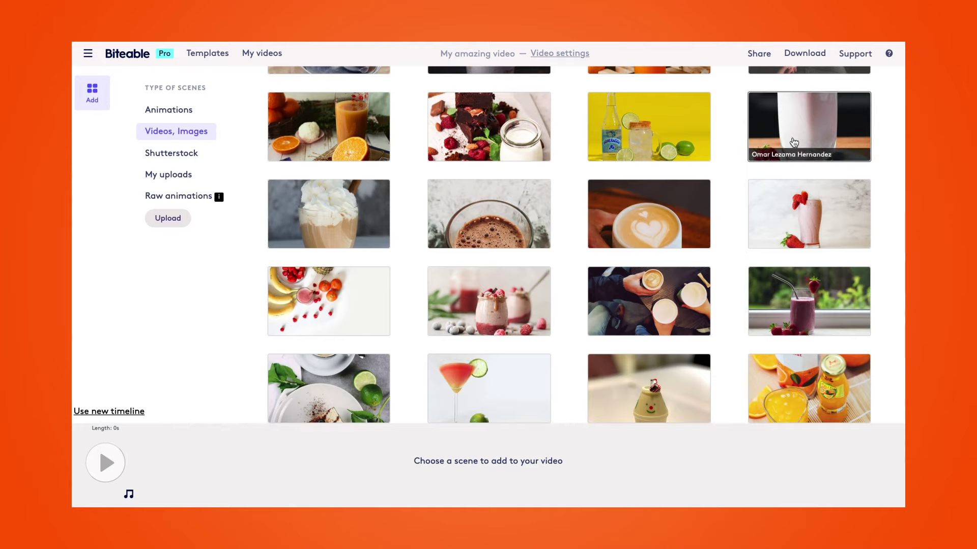
pyautogui.click(826, 216)
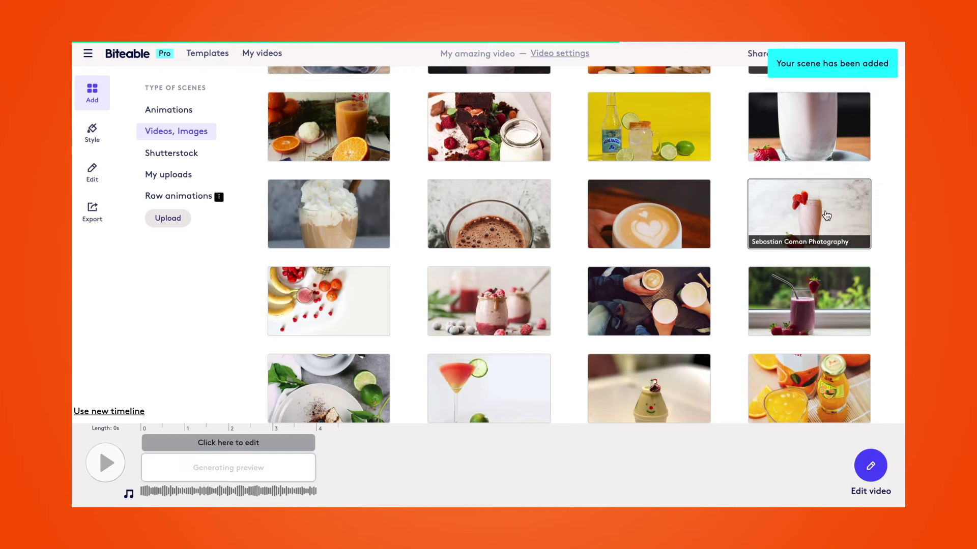
# Step: Add the fruit-and-smoothie and berry parfait photos as scenes two and three, then edit the video
pyautogui.click(360, 308)
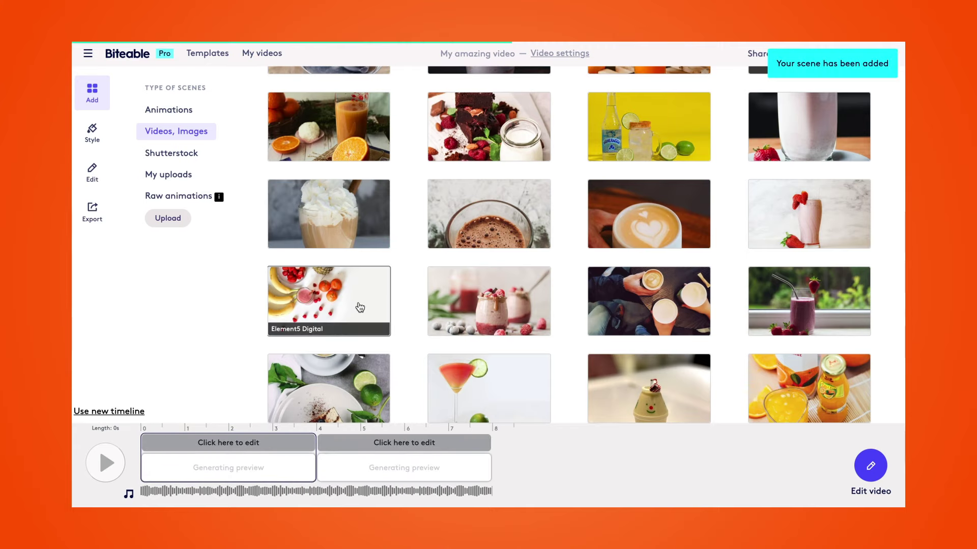
pyautogui.click(513, 298)
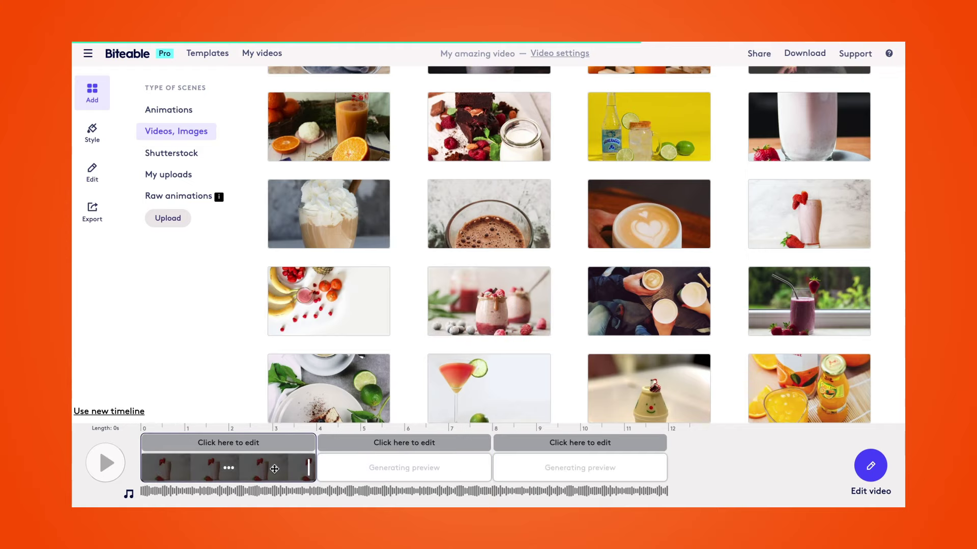
pyautogui.click(274, 469)
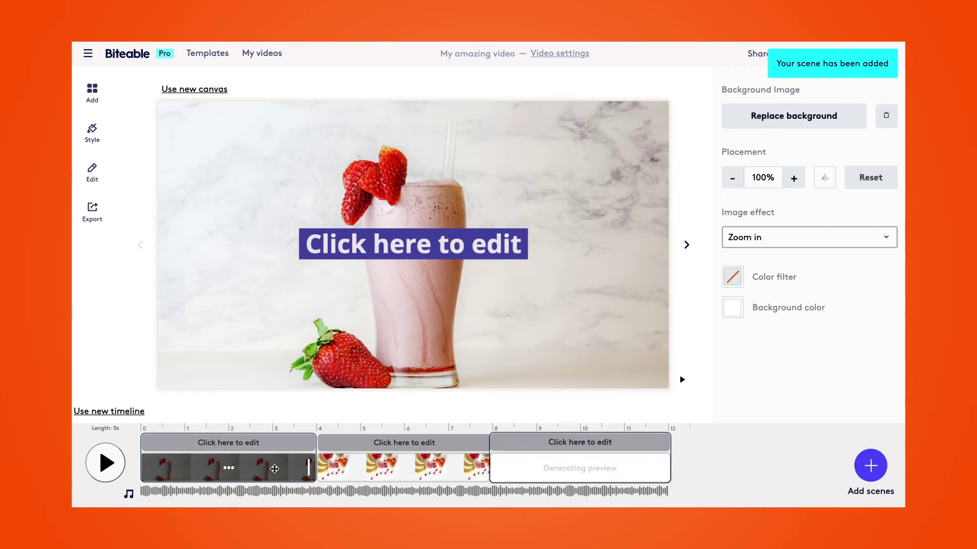
# Step: Replace the first caption with 'Enjoy our delicious smoothies' on a red #FF0000 ribbon at 53% opacity
pyautogui.click(466, 246)
pyautogui.write('Enjoy our')
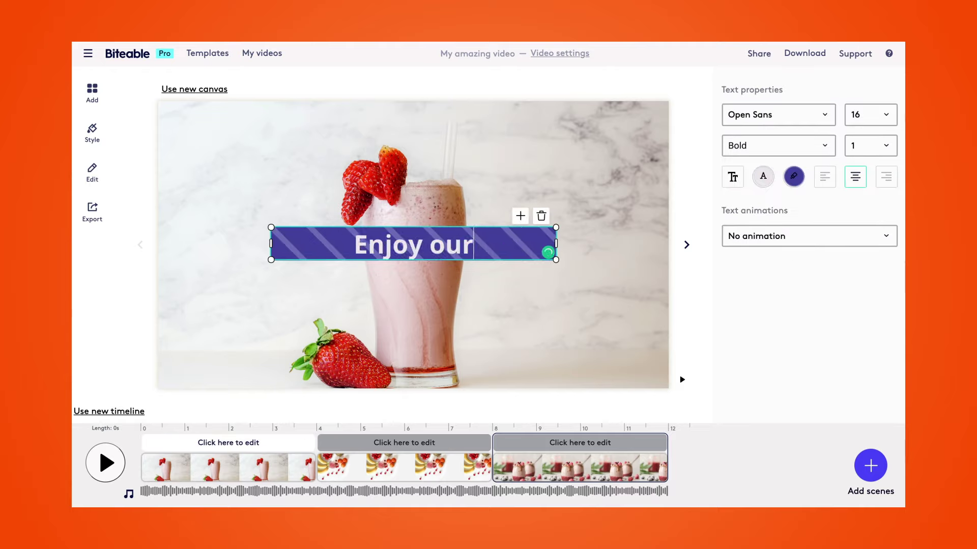
pyautogui.write(' delicious smoothies')
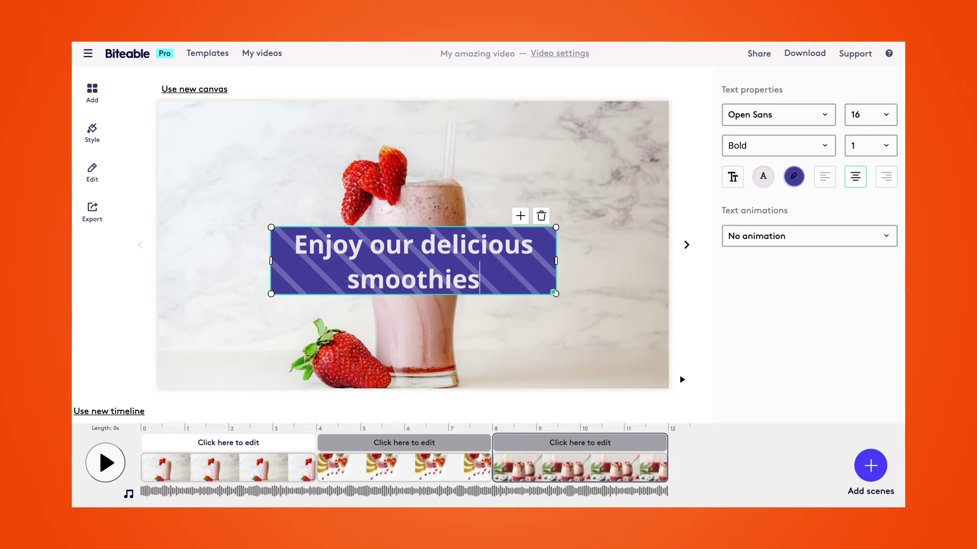
pyautogui.click(790, 178)
pyautogui.click(790, 178)
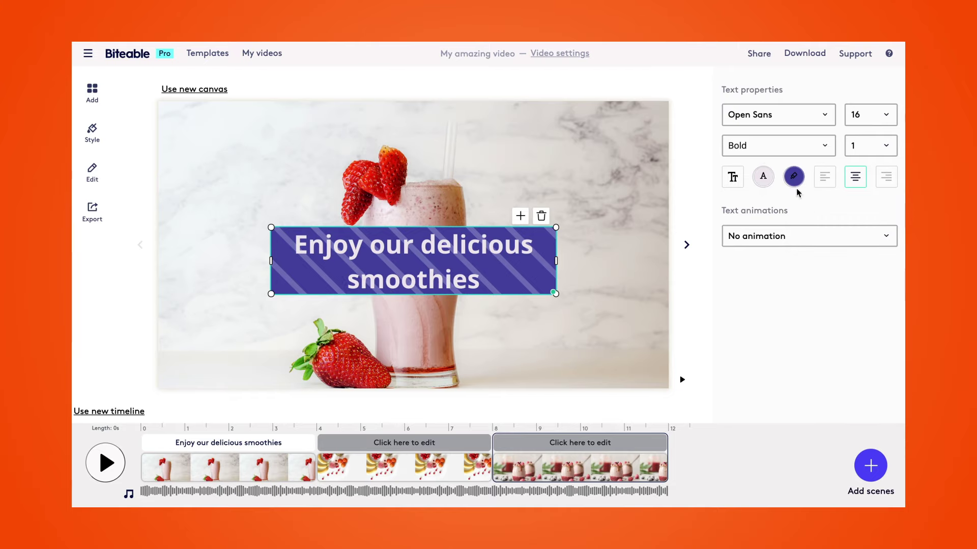
pyautogui.click(792, 178)
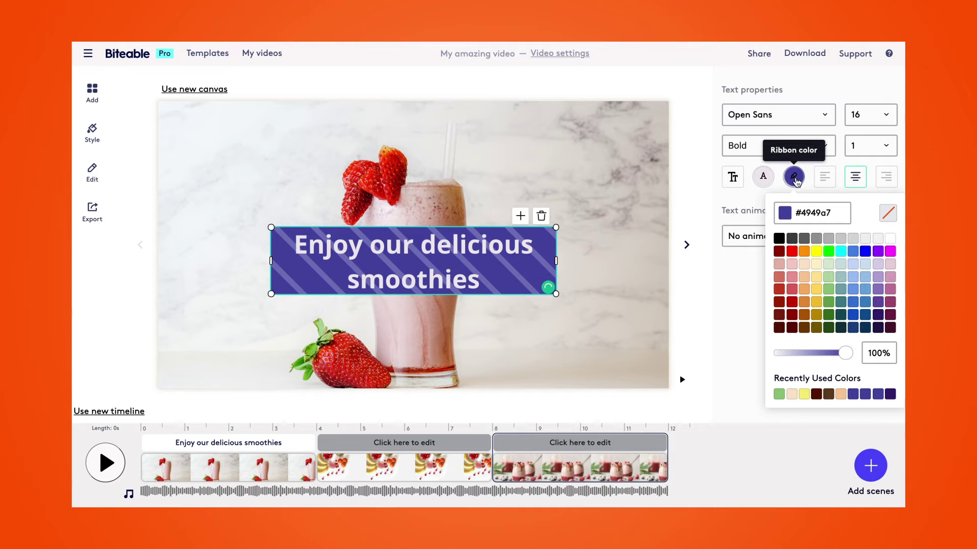
pyautogui.click(793, 253)
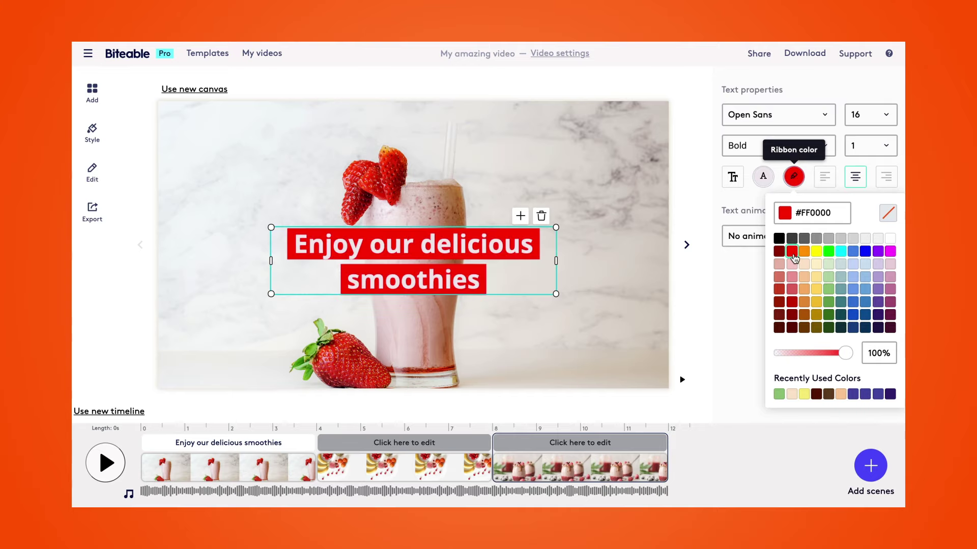
pyautogui.moveTo(845, 353); pyautogui.dragTo(812, 358)
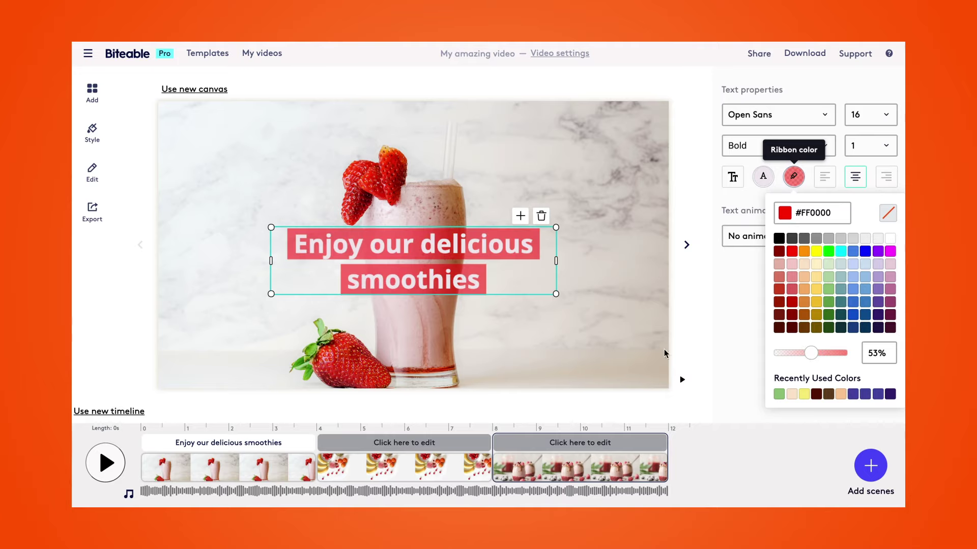
pyautogui.click(406, 443)
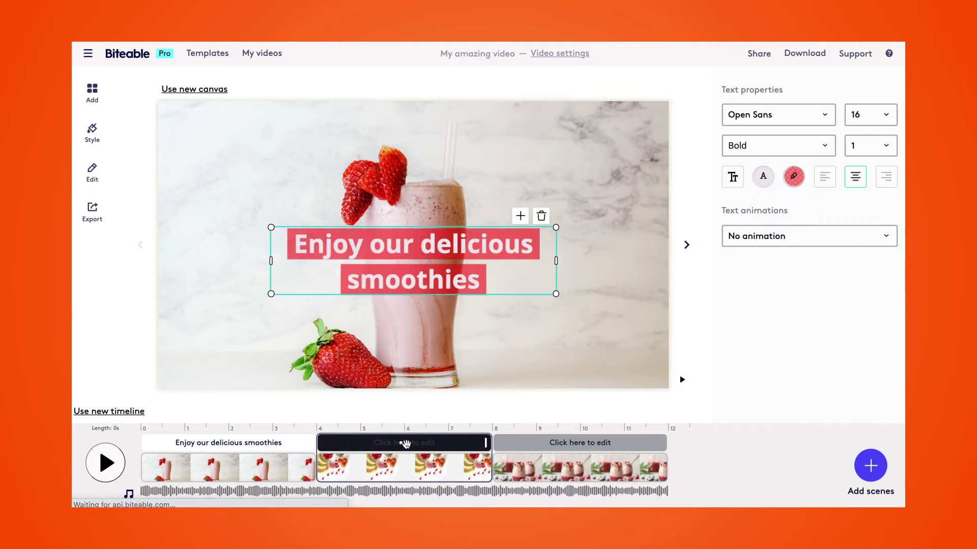
# Step: Delete the caption from the third scene
pyautogui.rightClick(404, 443)
pyautogui.click(564, 436)
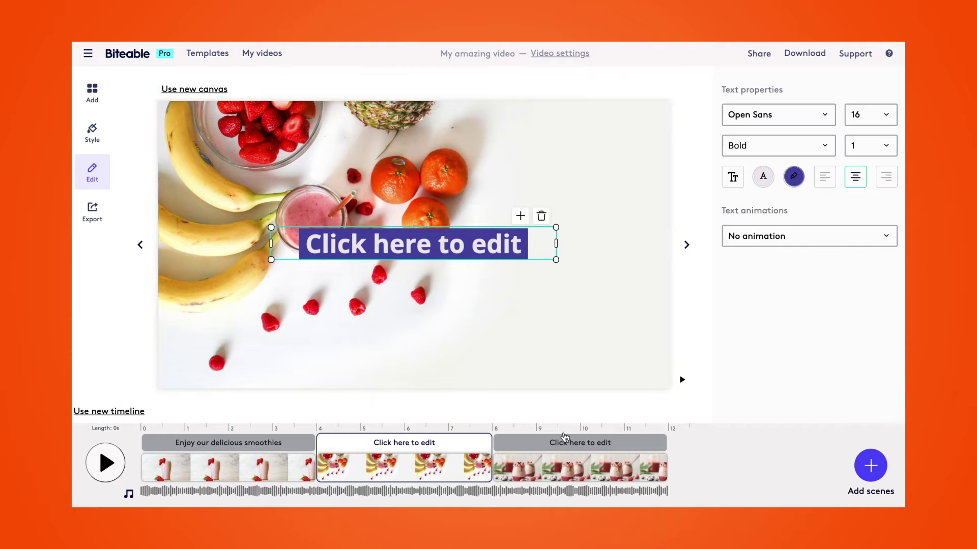
pyautogui.click(574, 440)
pyautogui.click(582, 444)
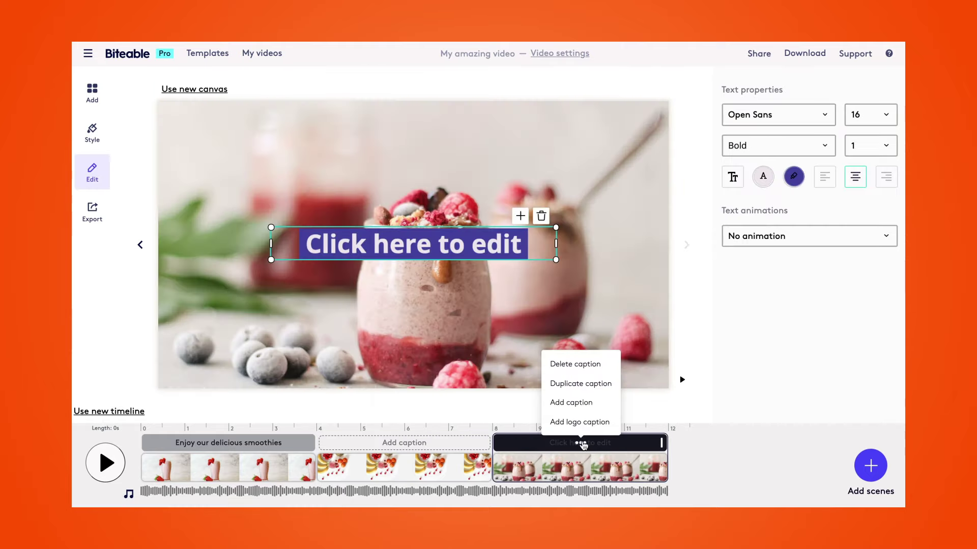
pyautogui.click(574, 364)
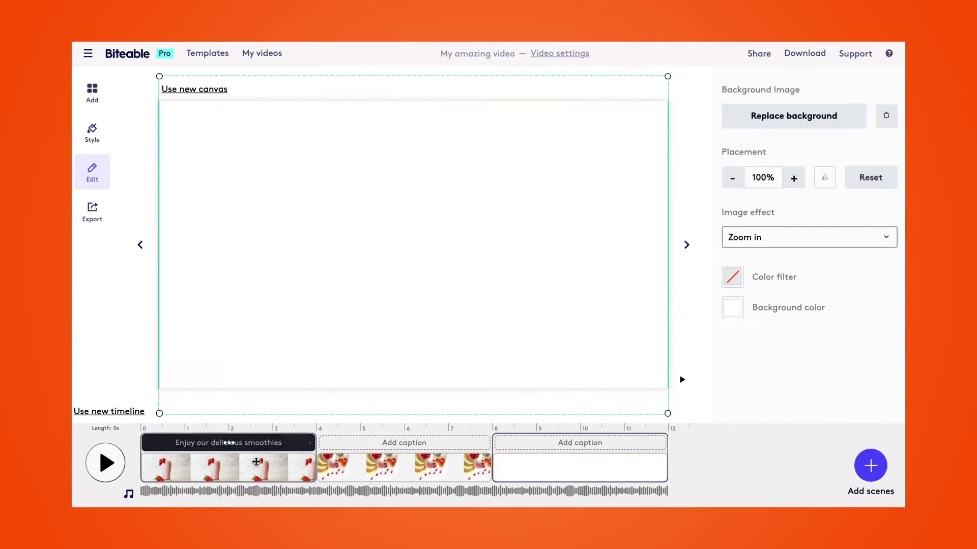
# Step: Set the first scene's milkshake image effect to Pan left
pyautogui.click(256, 462)
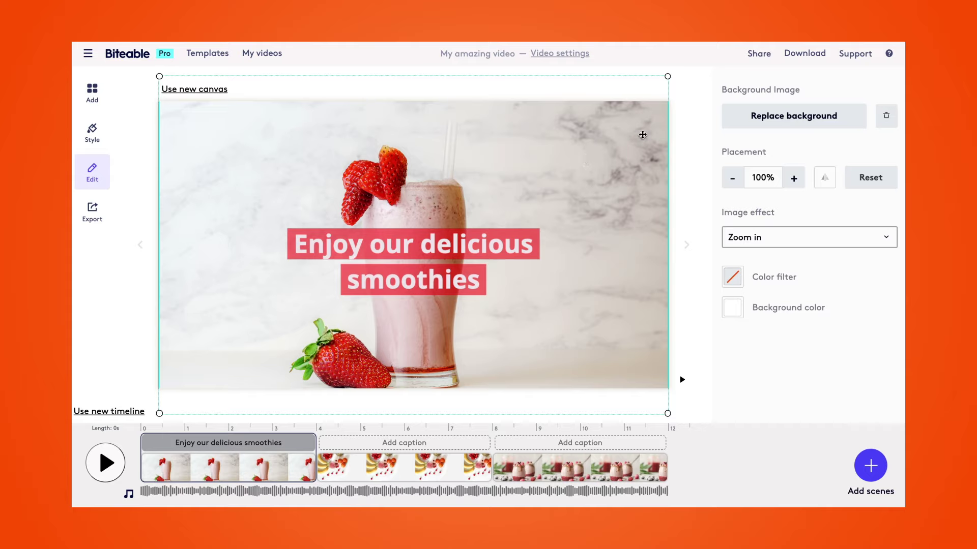
pyautogui.click(774, 238)
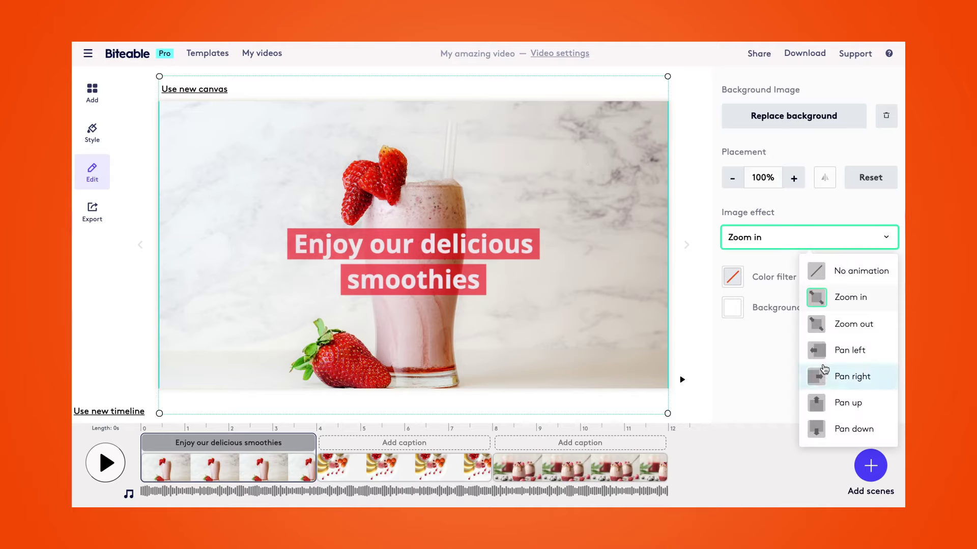
pyautogui.click(842, 354)
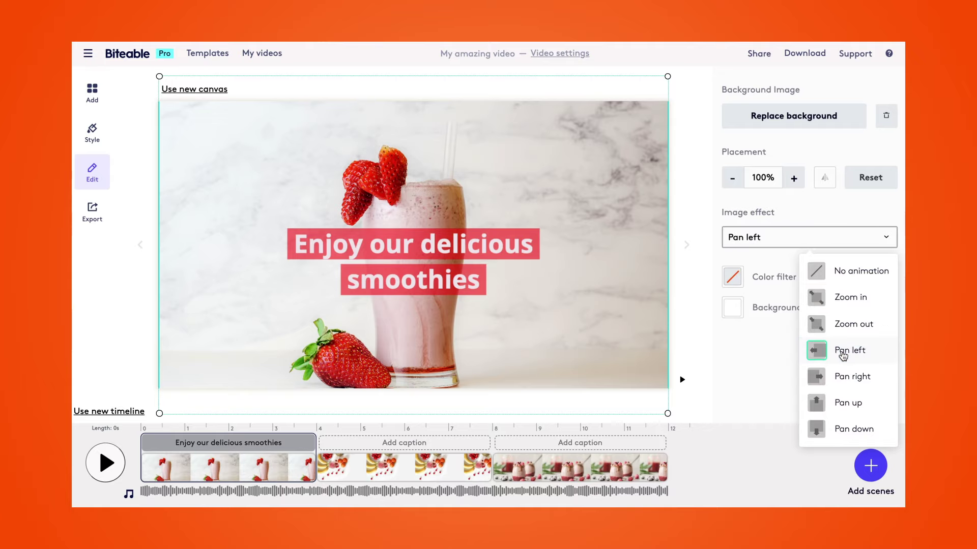
pyautogui.click(747, 337)
# Step: Set scene two's fruit image to Pan up and scene three's jar image to Zoom out
pyautogui.click(455, 469)
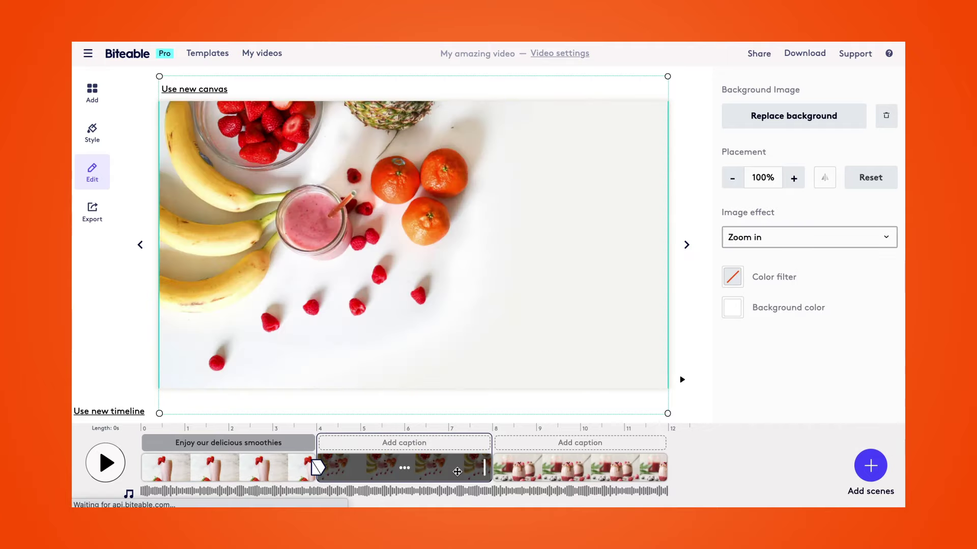
pyautogui.click(757, 235)
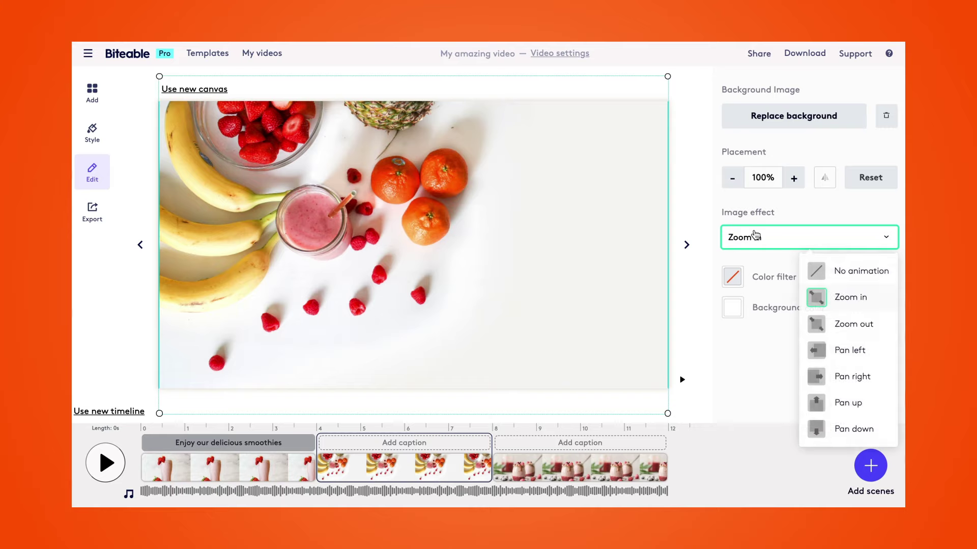
pyautogui.click(862, 407)
pyautogui.click(509, 467)
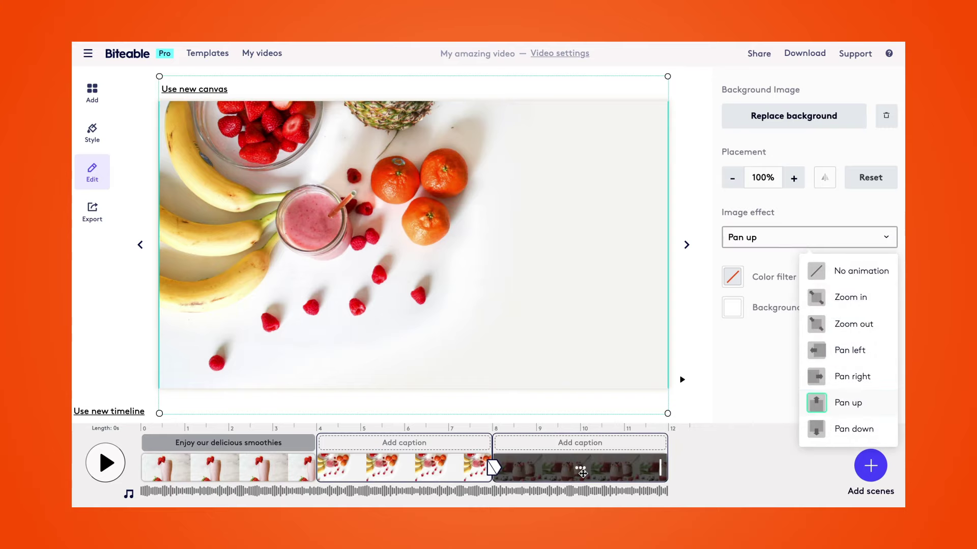
pyautogui.click(769, 249)
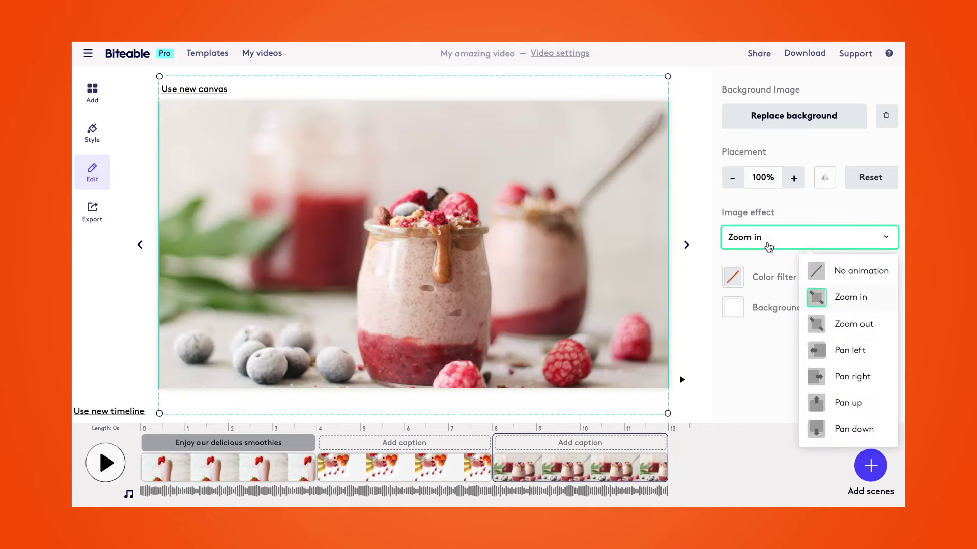
pyautogui.click(844, 323)
pyautogui.click(291, 456)
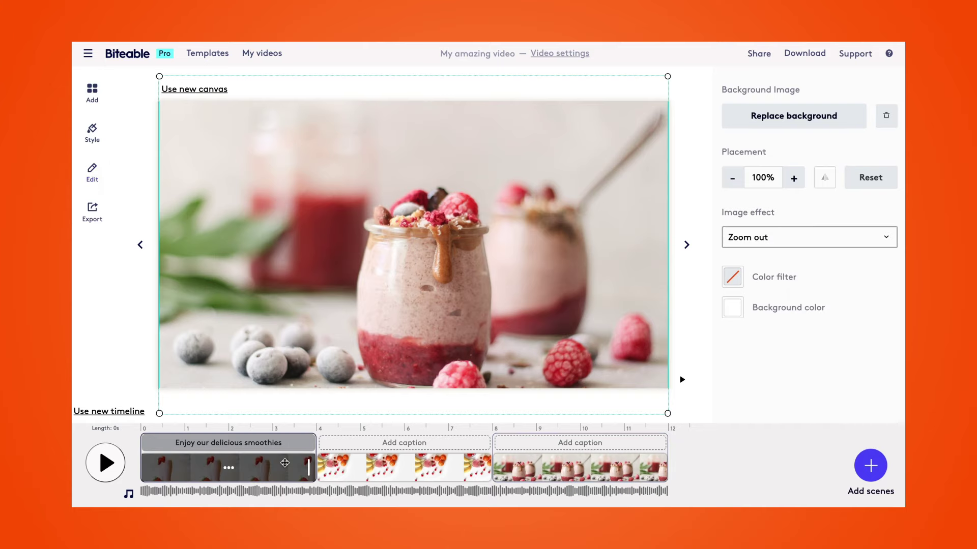
# Step: Choose Elegant rise from Text animations for the 'Enjoy our delicious smoothies' caption
pyautogui.click(405, 253)
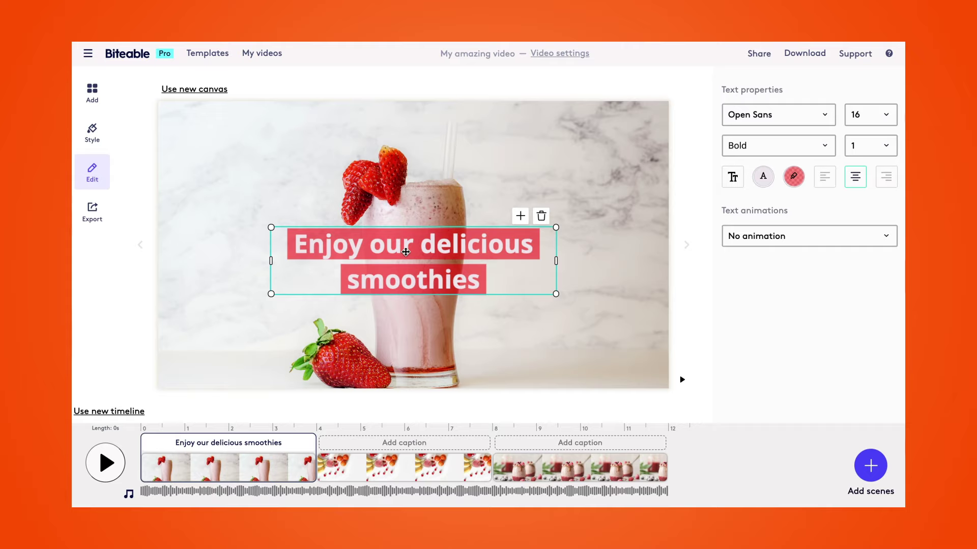
pyautogui.click(756, 245)
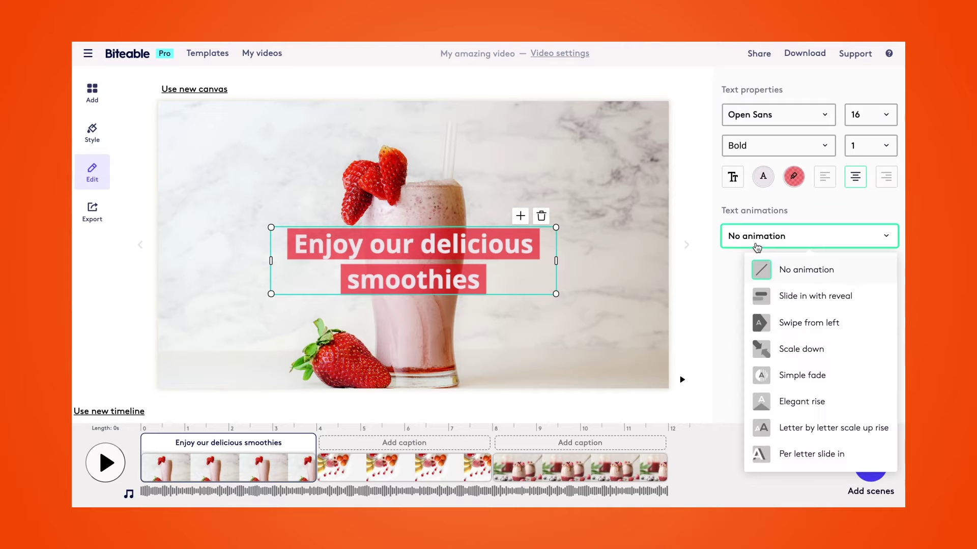
pyautogui.click(808, 407)
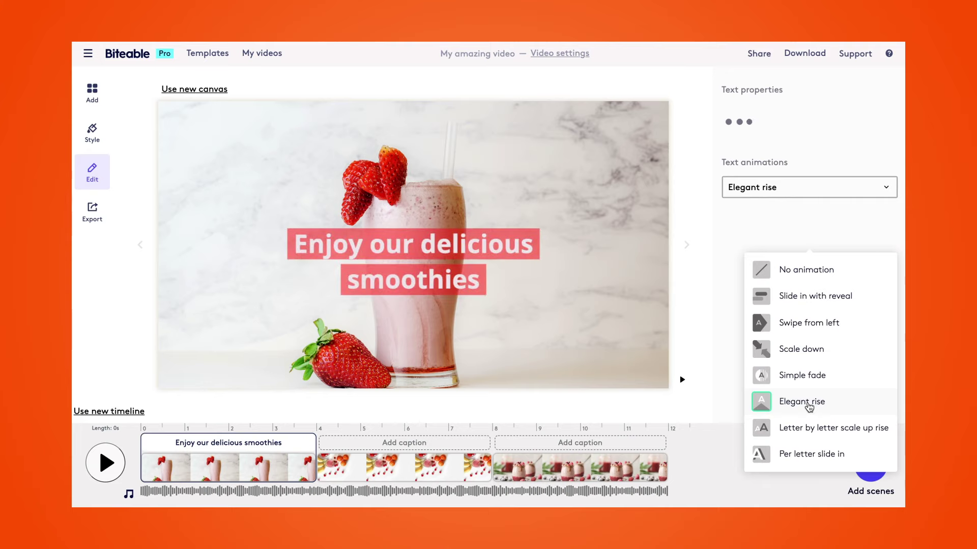
pyautogui.click(690, 389)
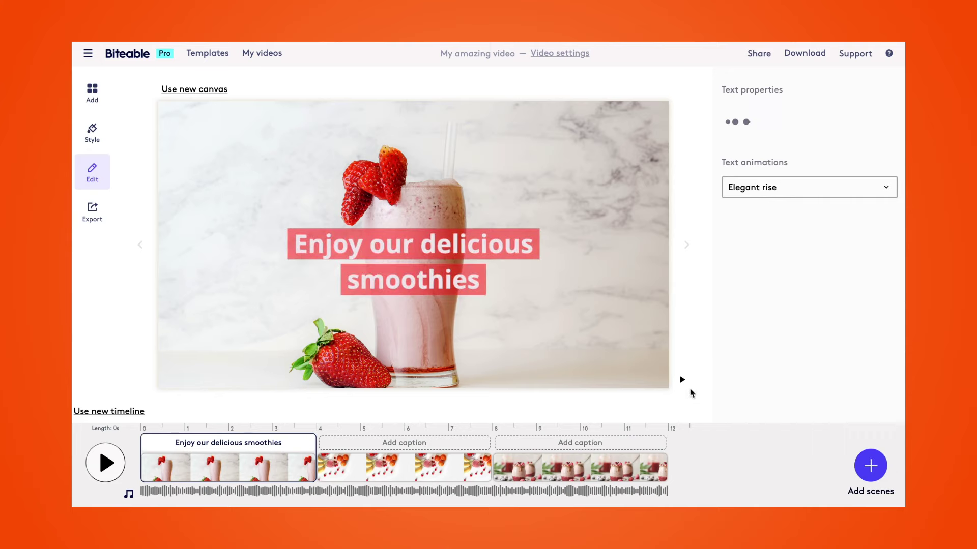
pyautogui.click(316, 466)
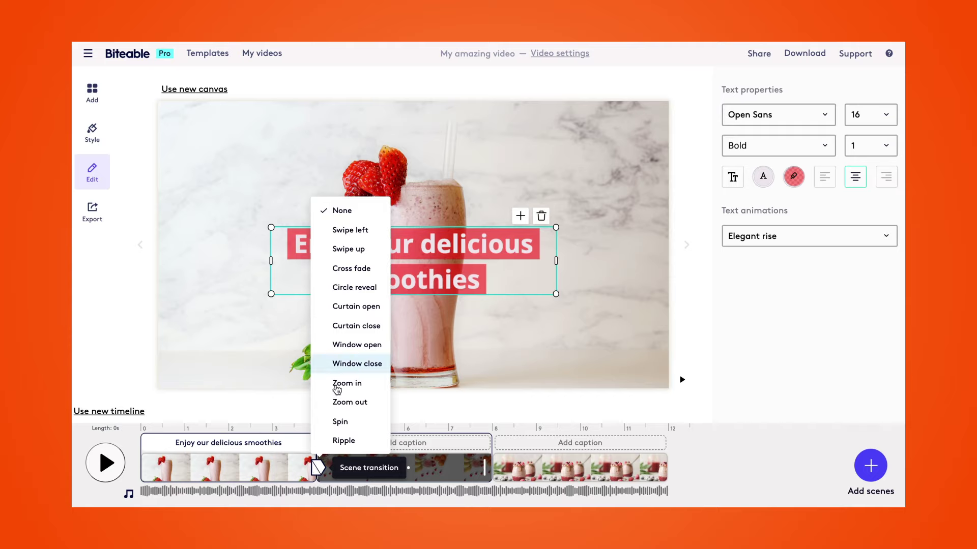
# Step: Look through the Project music choices and close them without changes
pyautogui.click(128, 495)
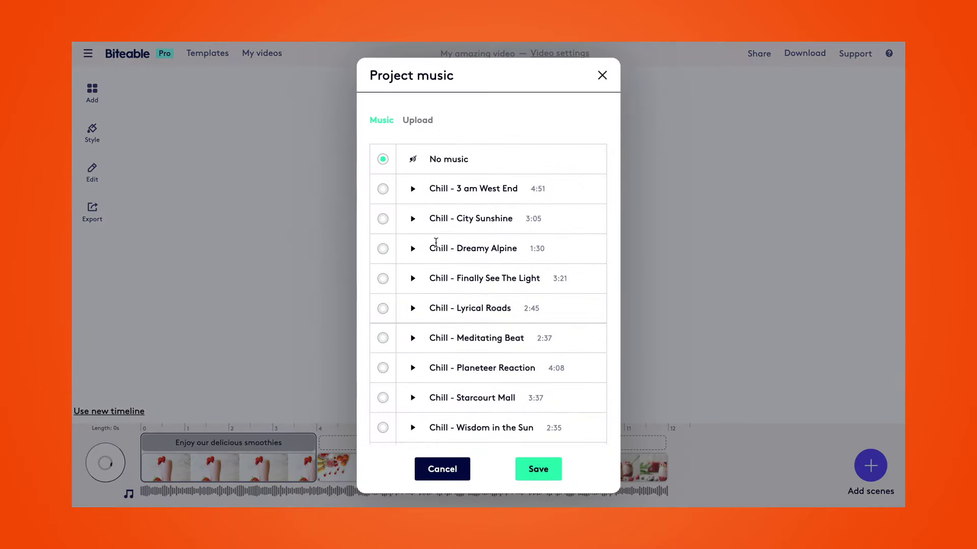
pyautogui.scroll(-3, 436, 242)
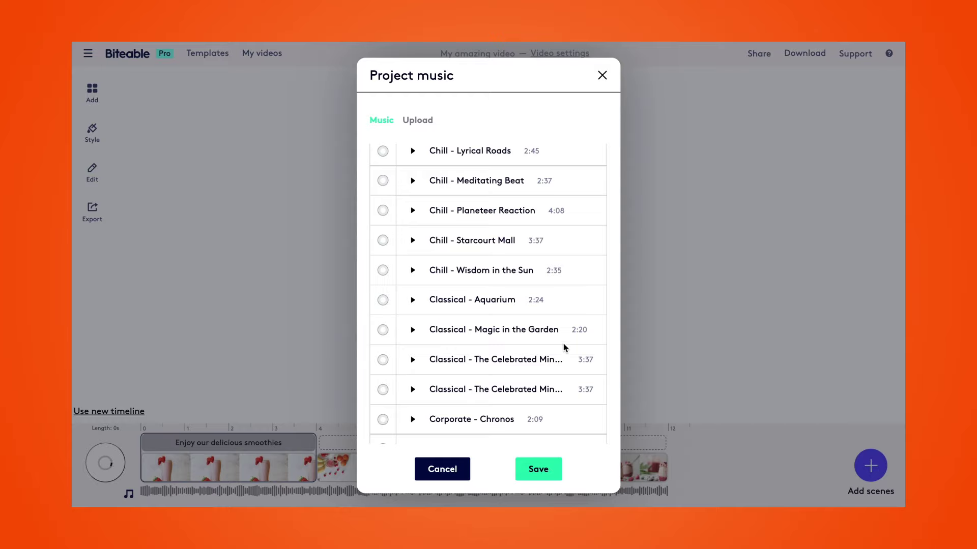
pyautogui.scroll(3, 554, 254)
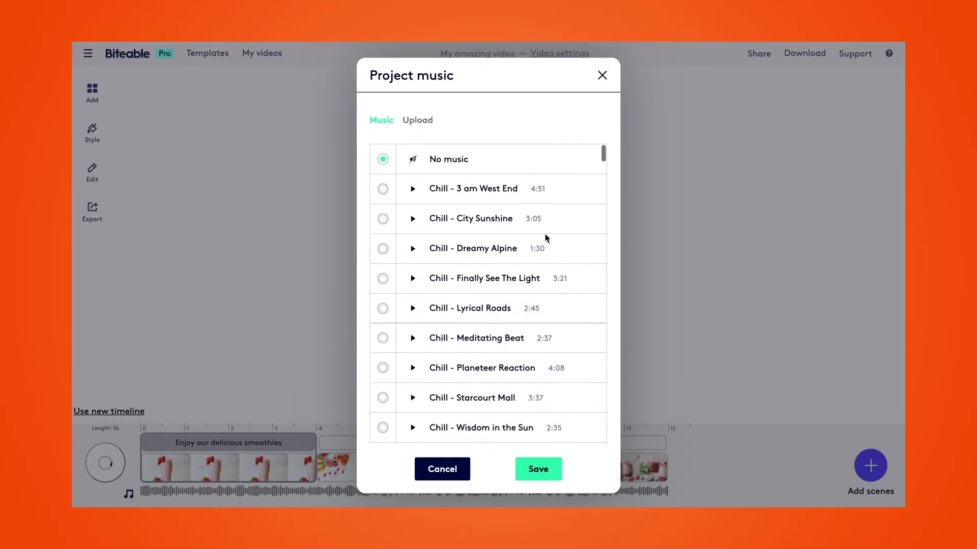
pyautogui.click(601, 76)
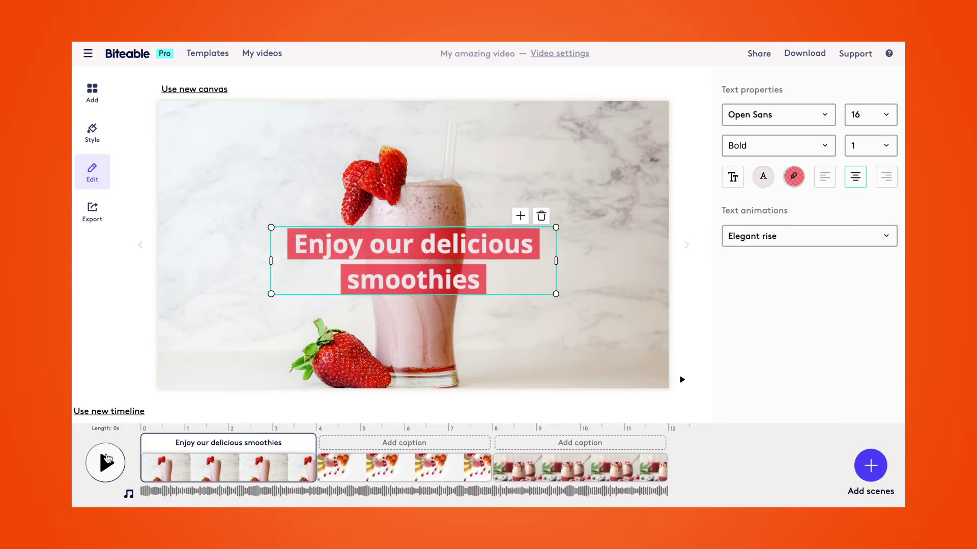
# Step: Preview the video from the start, then build the hi-res video for download
pyautogui.click(106, 463)
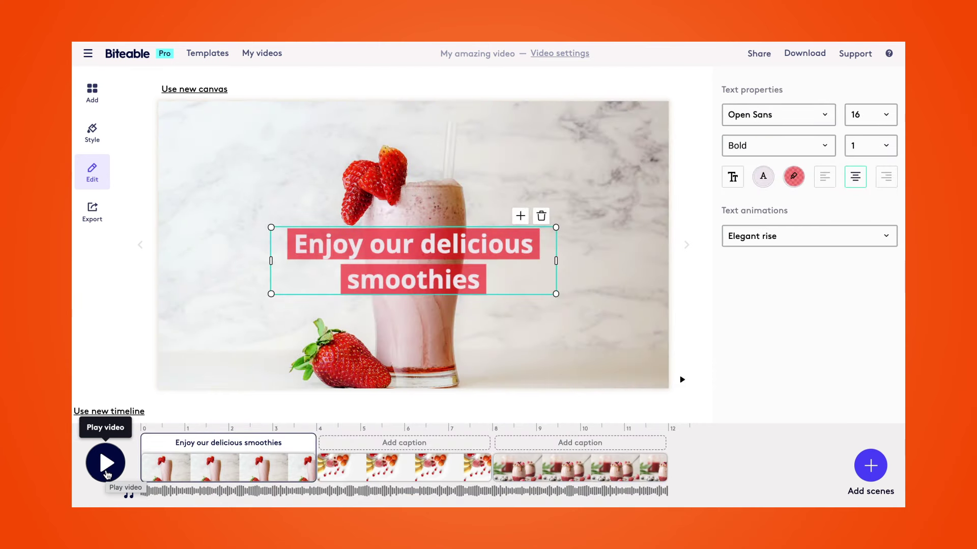
pyautogui.click(807, 55)
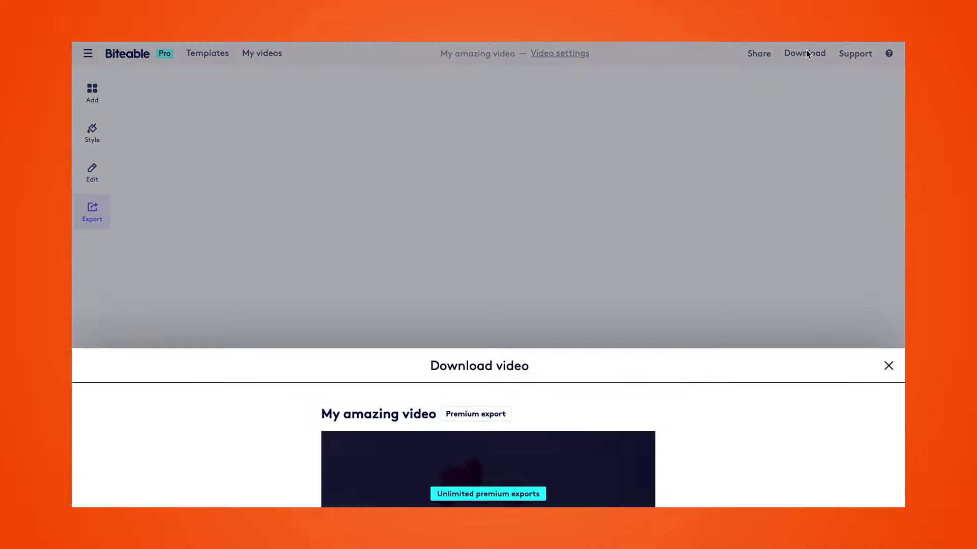
pyautogui.click(503, 253)
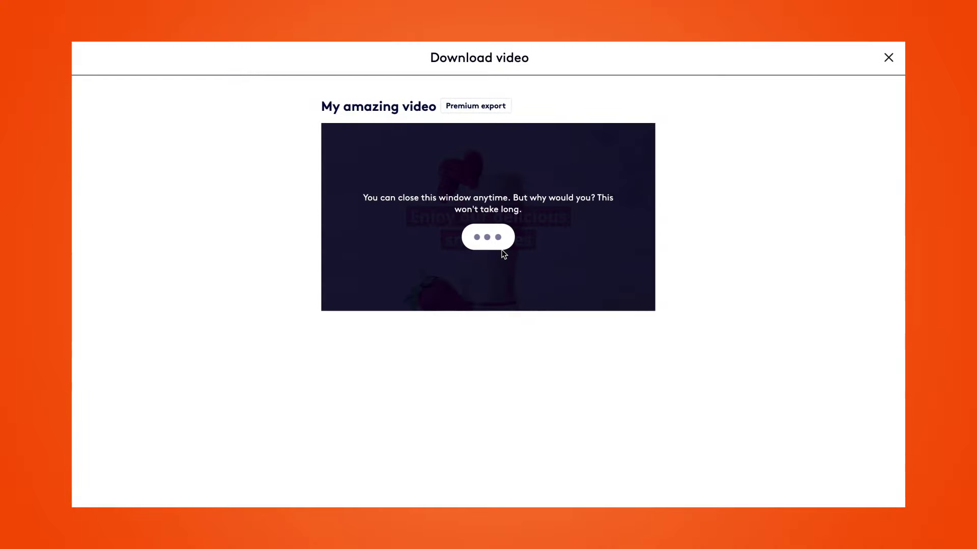